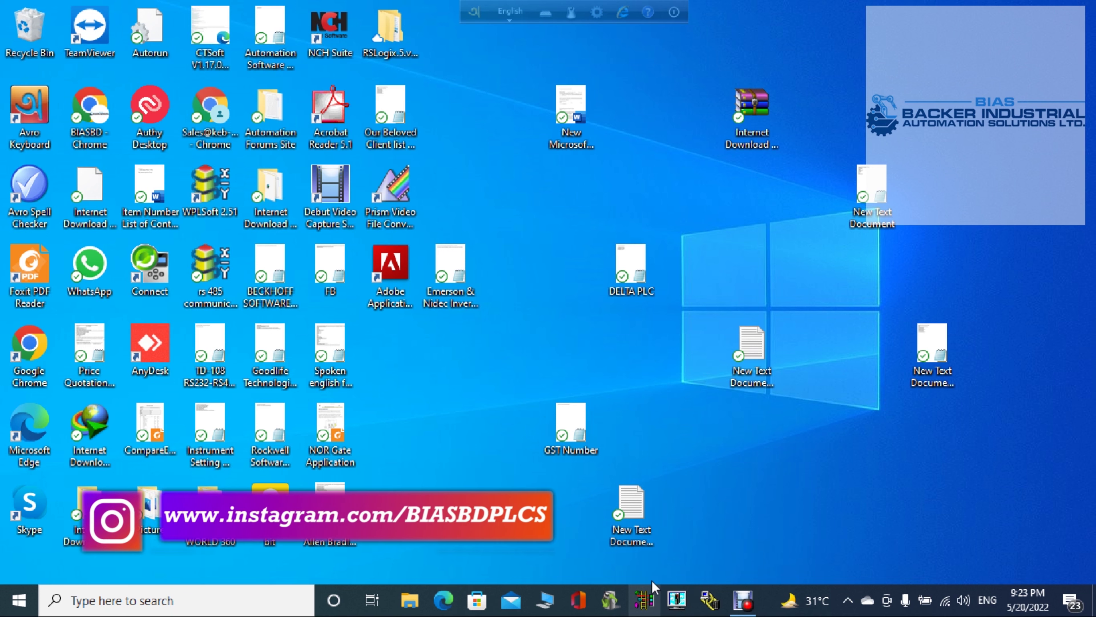
Launch RSLogix 500 Pro, then start RSLinx Classic when the Server Busy prompt appears
left_click(644, 601)
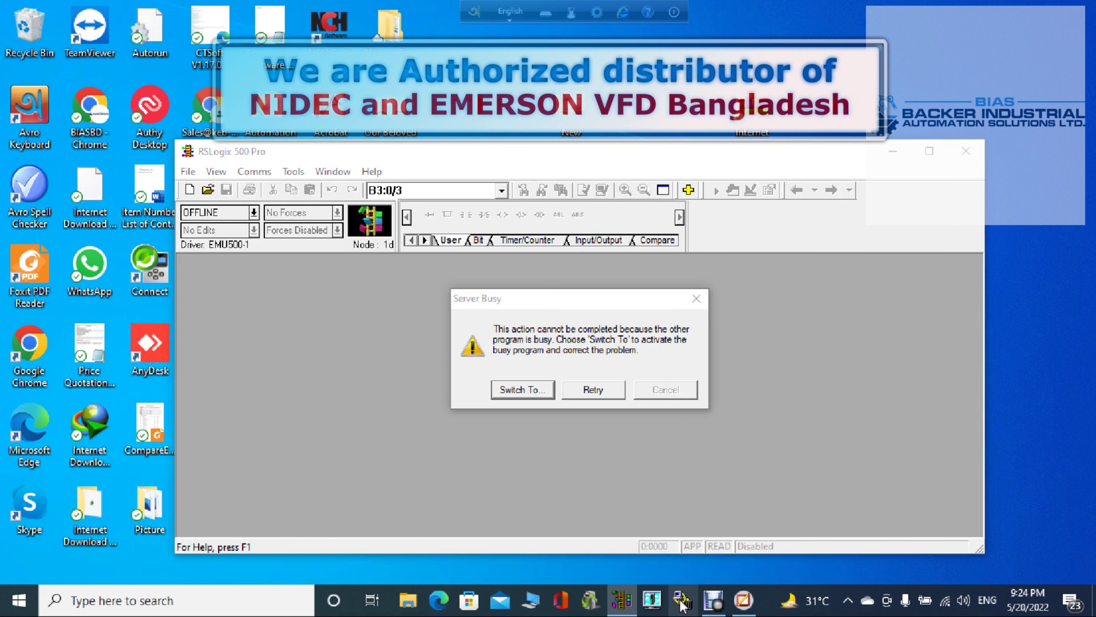
left_click(682, 601)
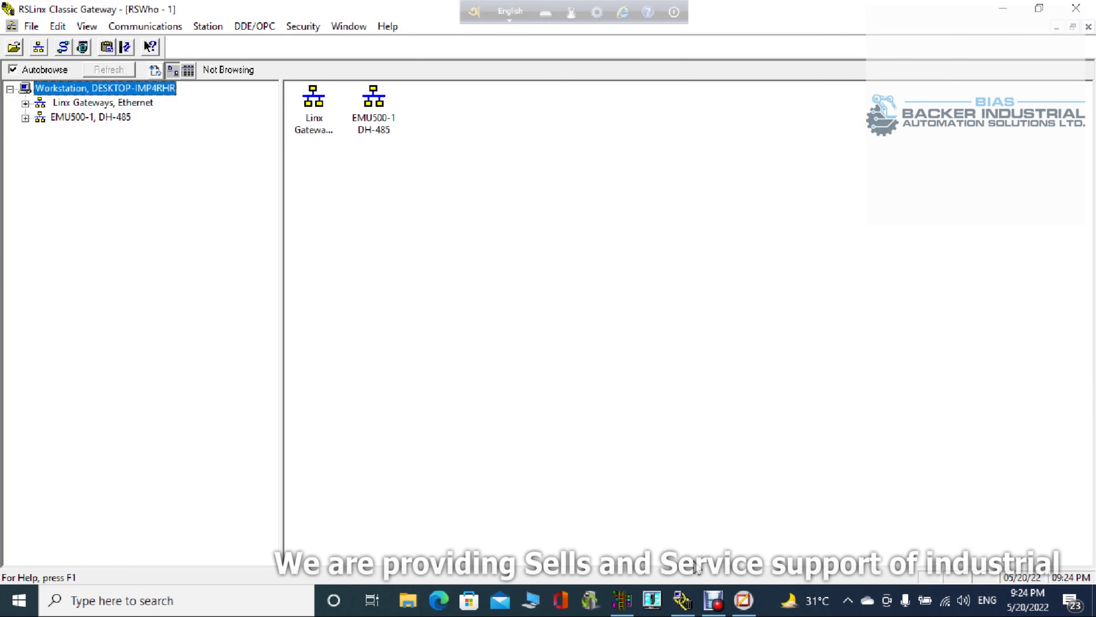
Start the RSLogix Emulate500 emulator and dismiss its We032 registry error
mouse_move(683, 599)
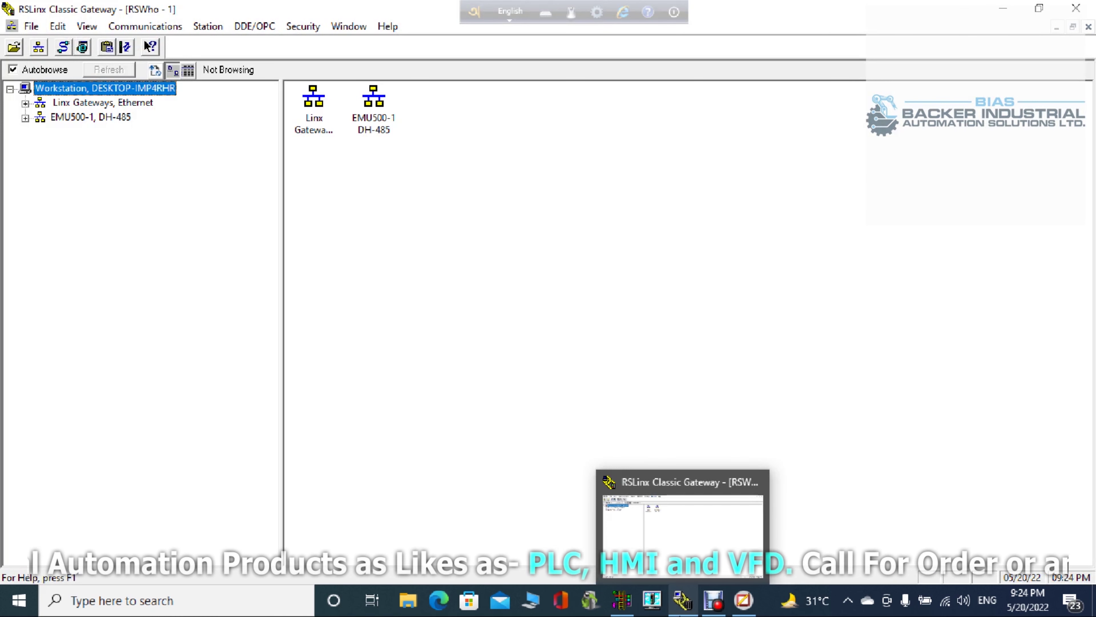
left_click(652, 601)
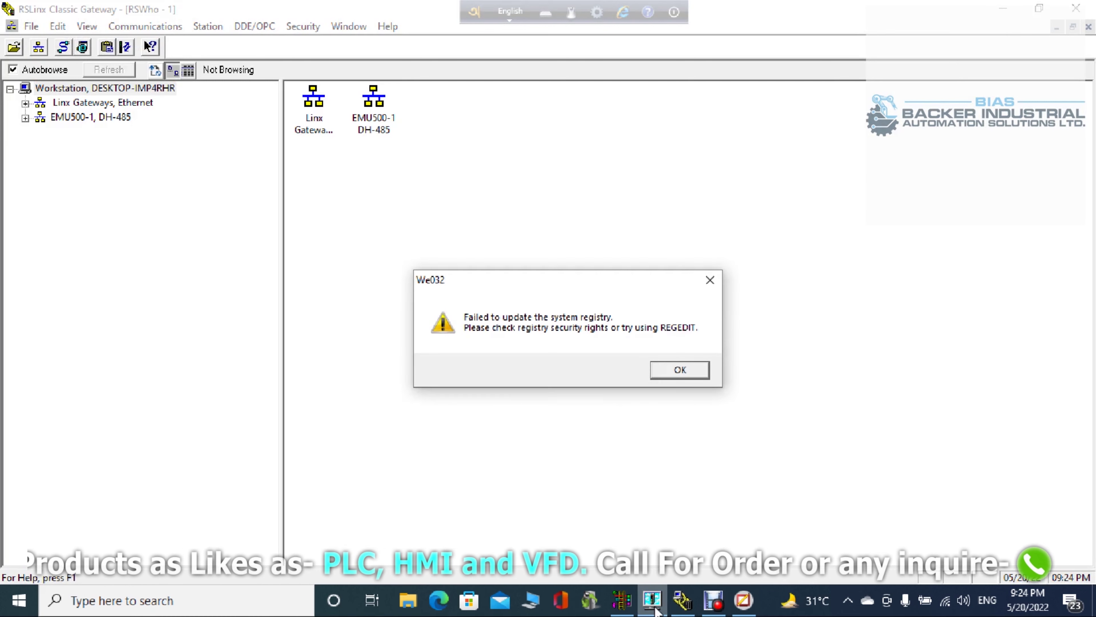
left_click(717, 286)
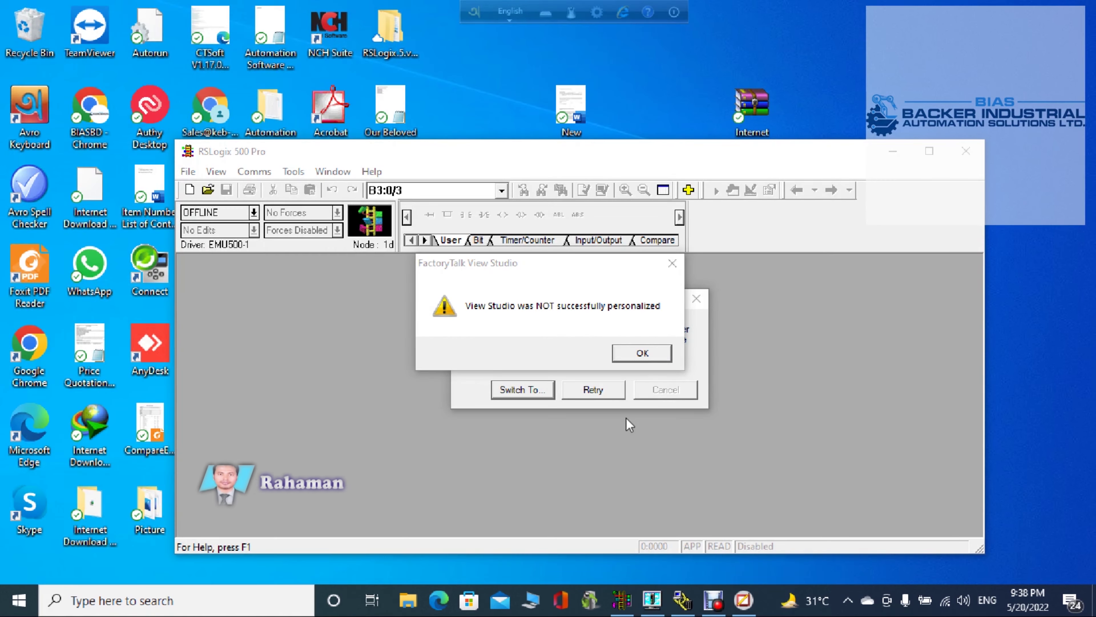
Dismiss the FactoryTalk View Studio 'NOT successfully personalized' warning, then retry the busy action
left_click(673, 263)
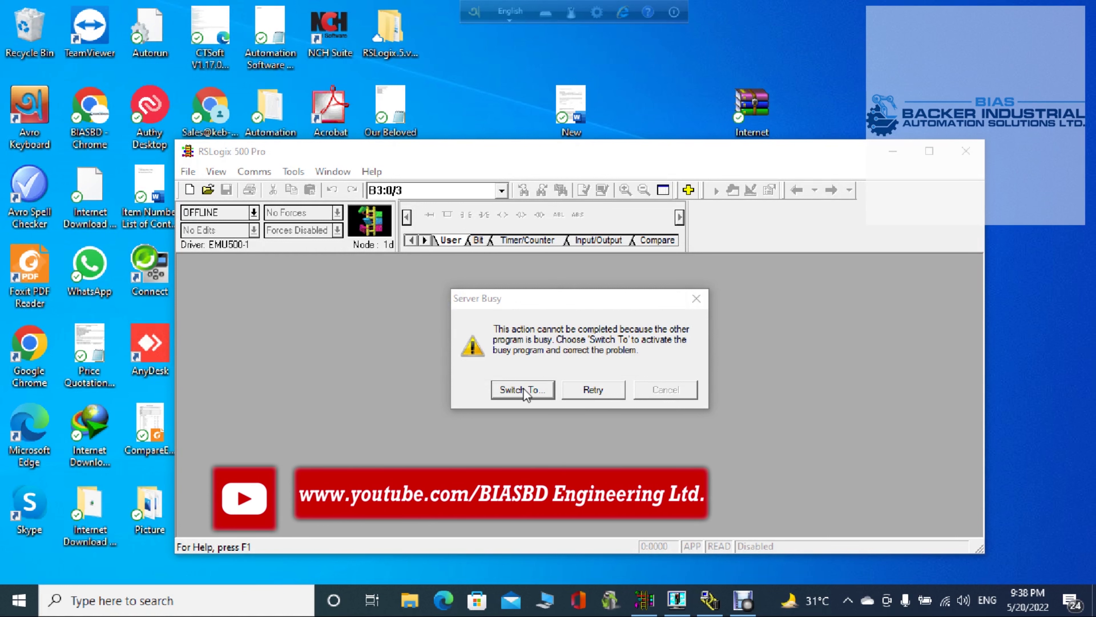
left_click(592, 390)
left_click(542, 390)
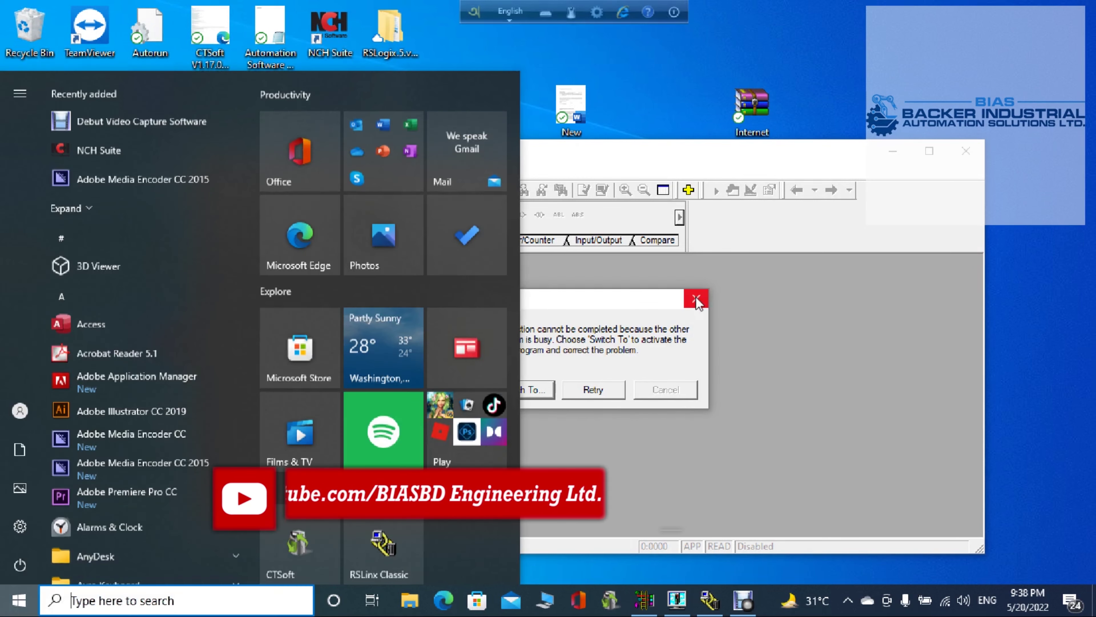
left_click(696, 297)
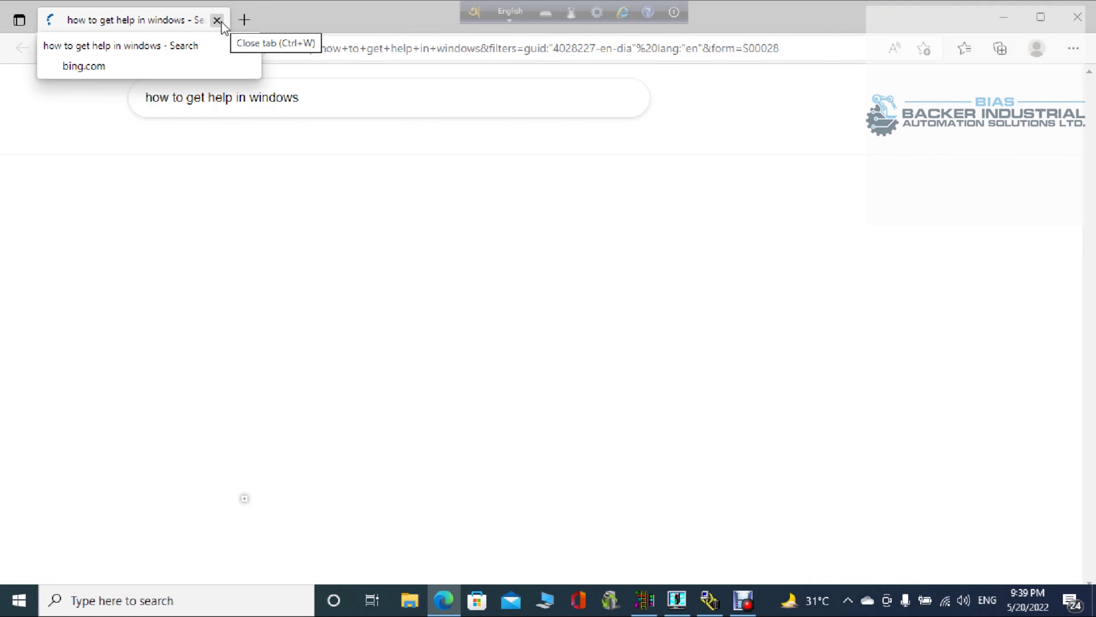
left_click(217, 21)
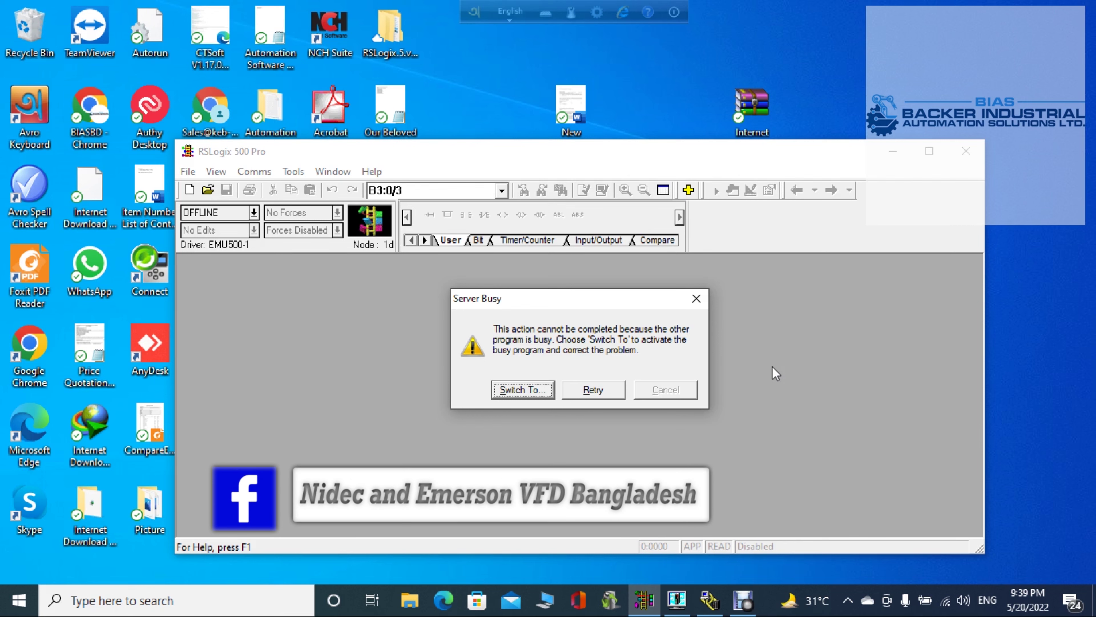
Run the 'tree' command from the Run dialog's history
left_click(171, 601)
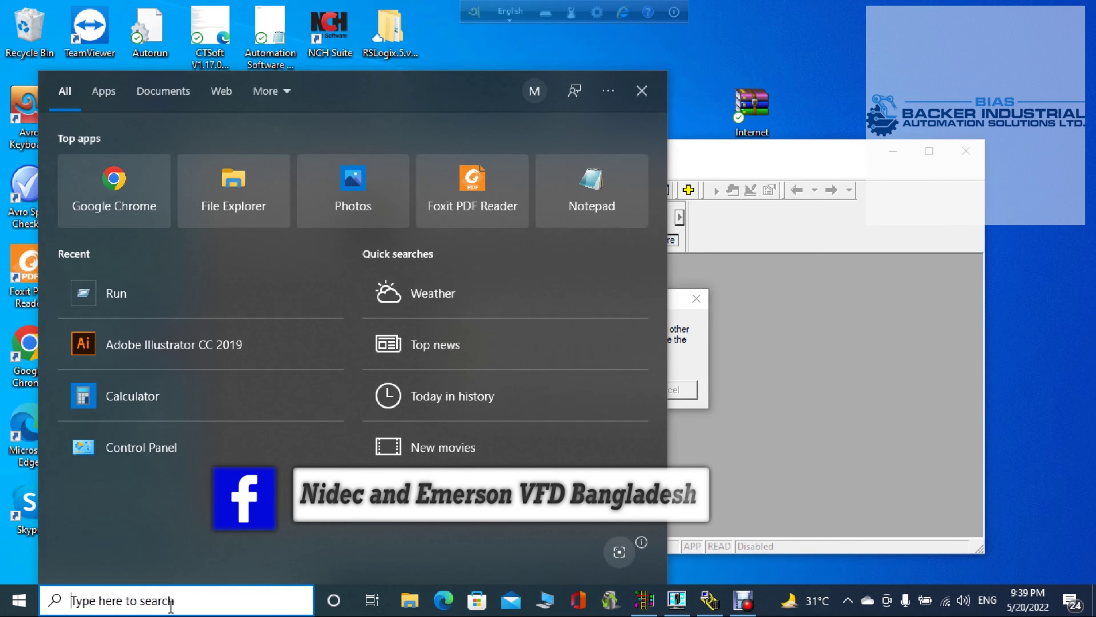
type("Run")
key("Return")
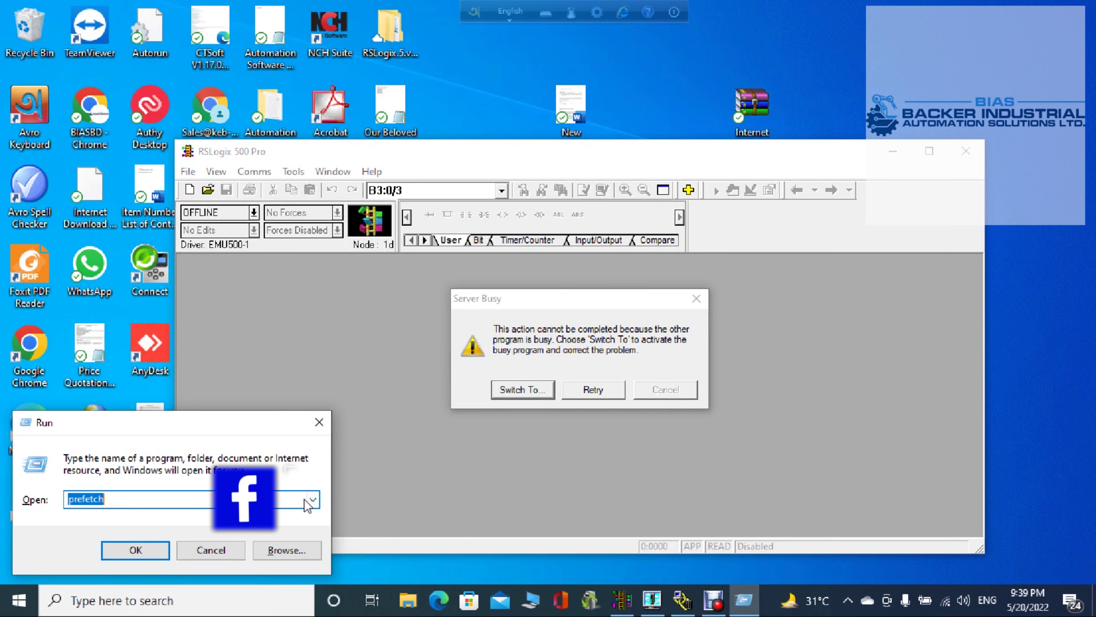
left_click(311, 501)
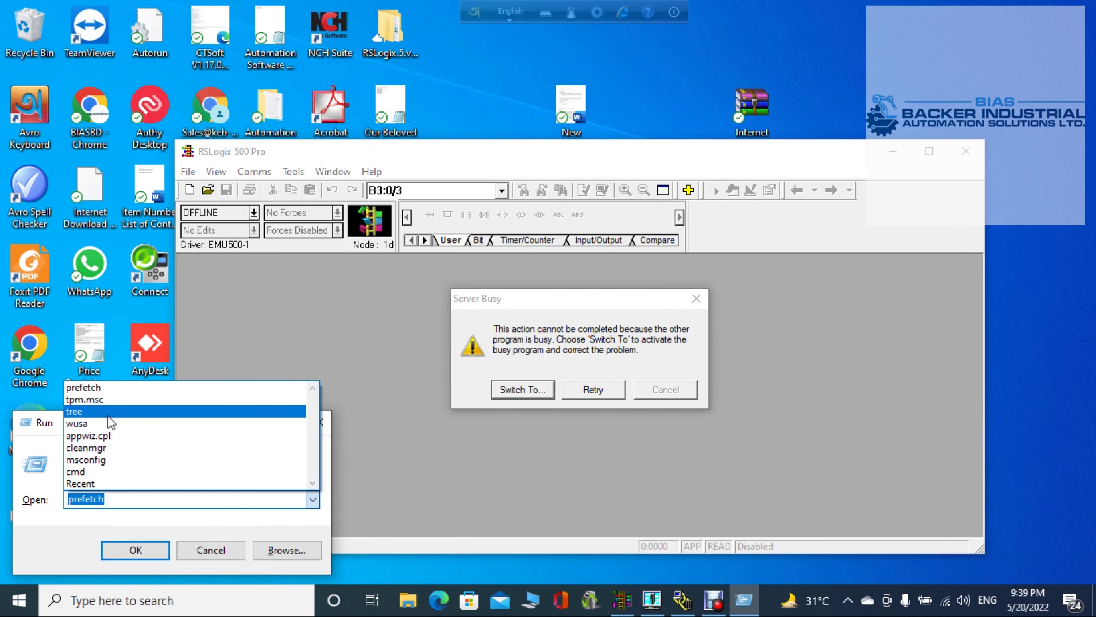
left_click(125, 417)
left_click(136, 550)
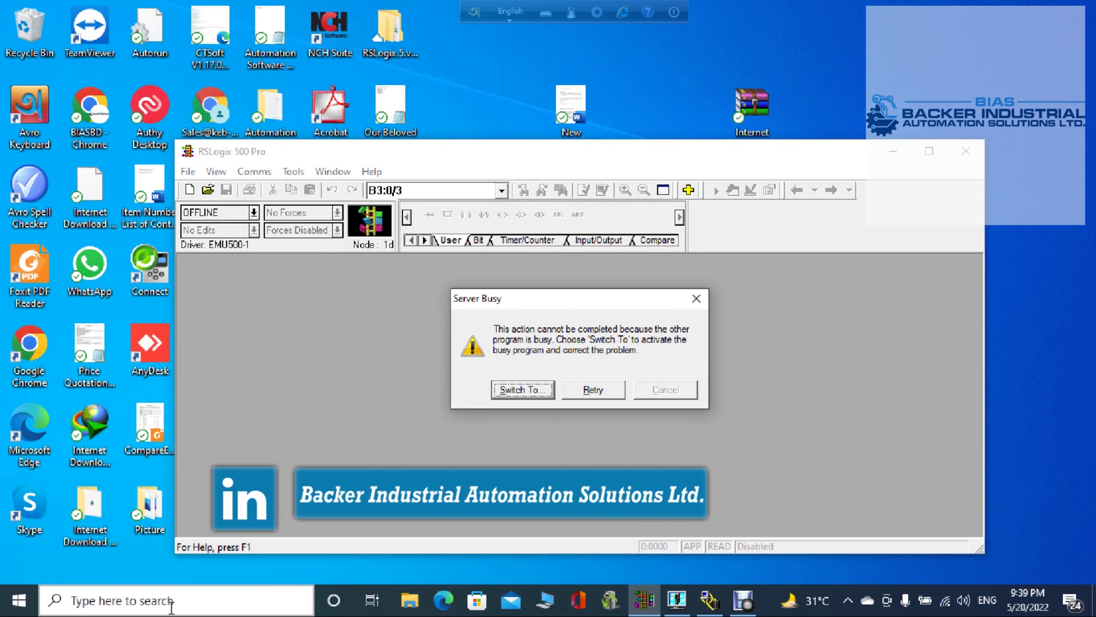
Launch tpm.msc from the Run history and refresh the TPM command list
left_click(181, 607)
type("run")
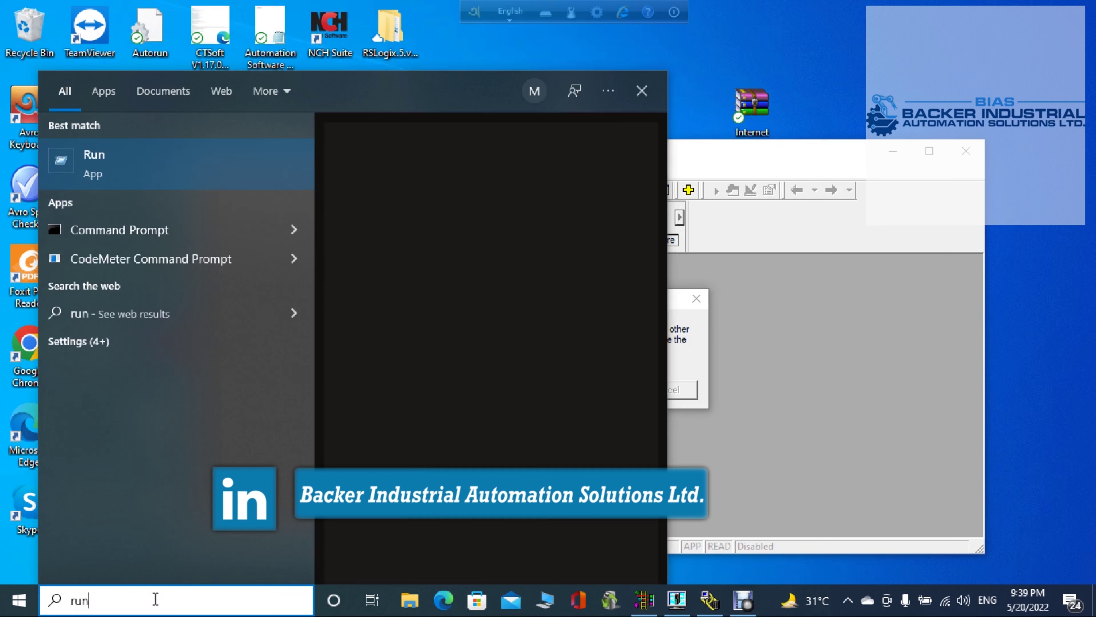
key("Return")
left_click(312, 499)
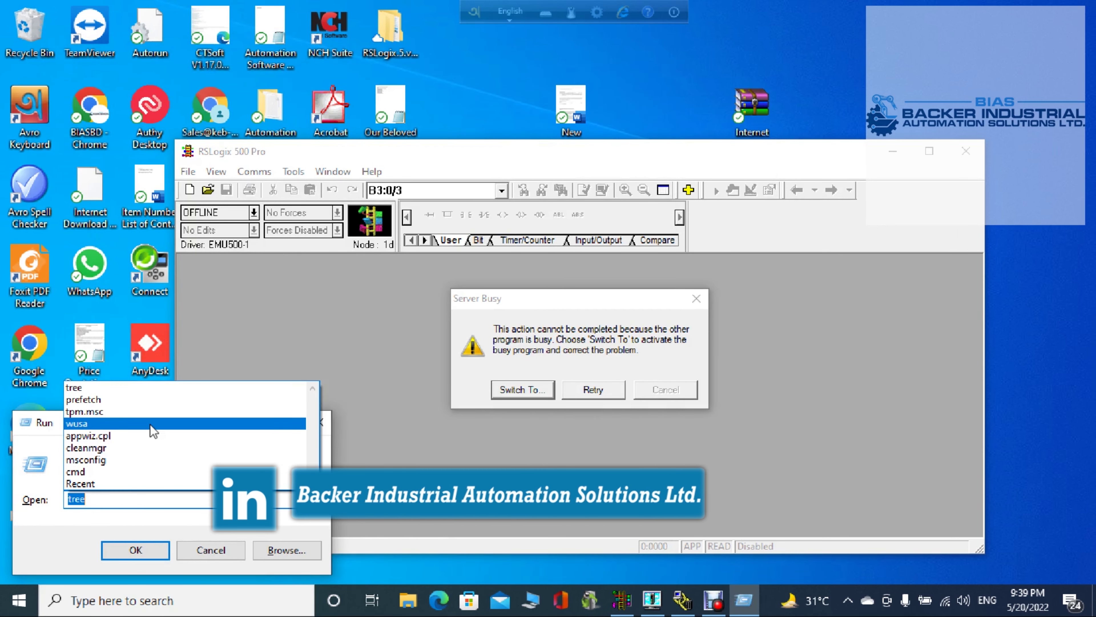
left_click(98, 417)
left_click(147, 550)
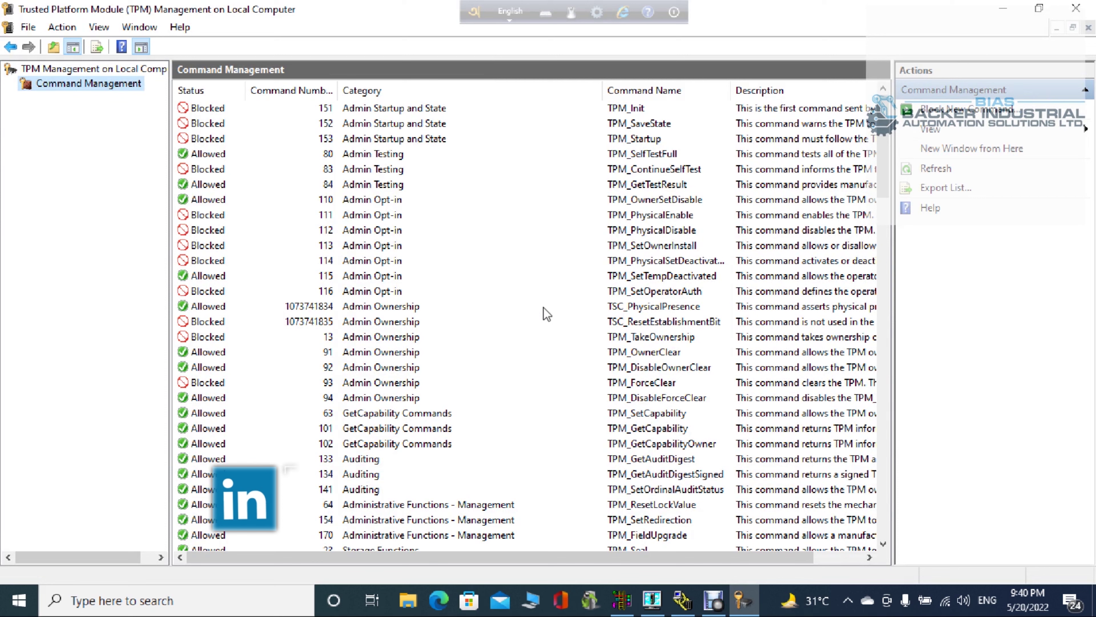
left_click(917, 170)
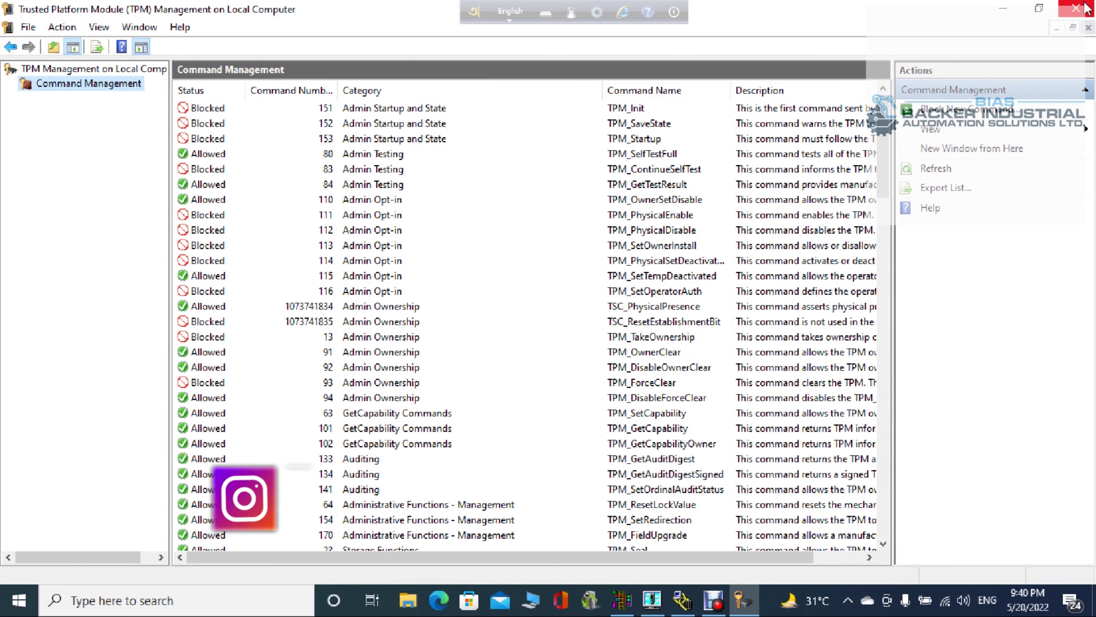
Close the TPM console and open the Prefetch folder from the Run history
left_click(1079, 9)
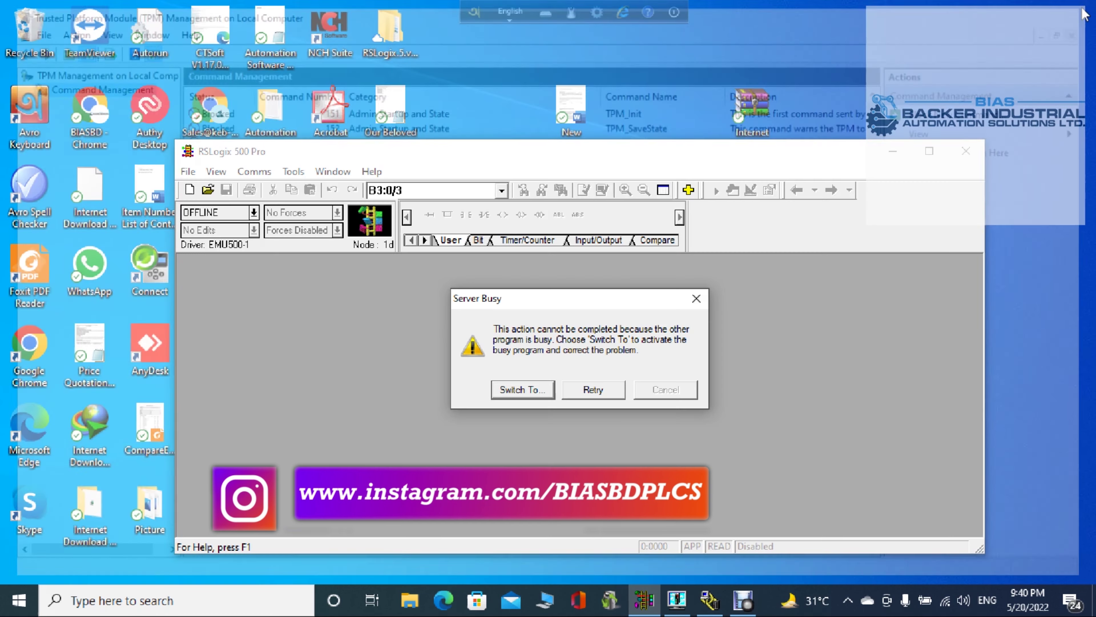
left_click(143, 605)
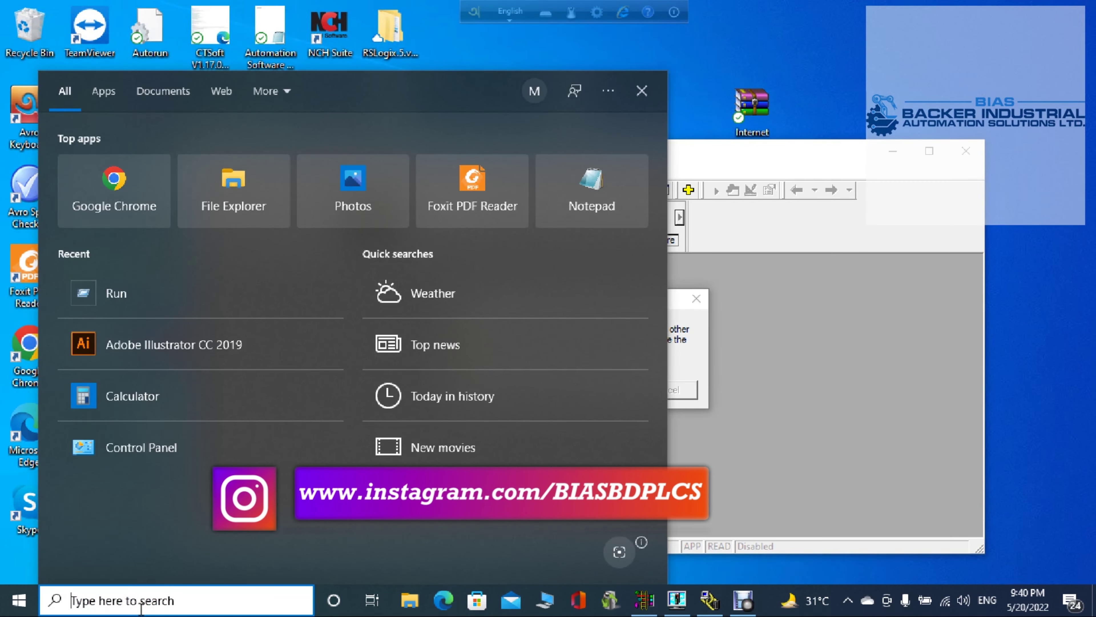
type("Run")
key("Return")
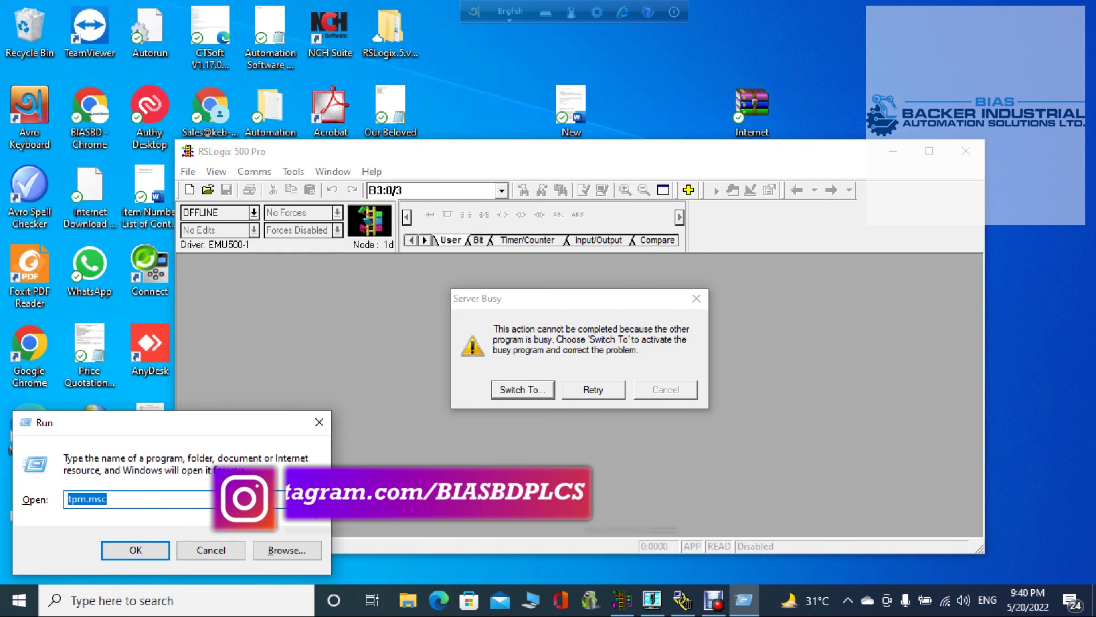
left_click(313, 499)
left_click(93, 413)
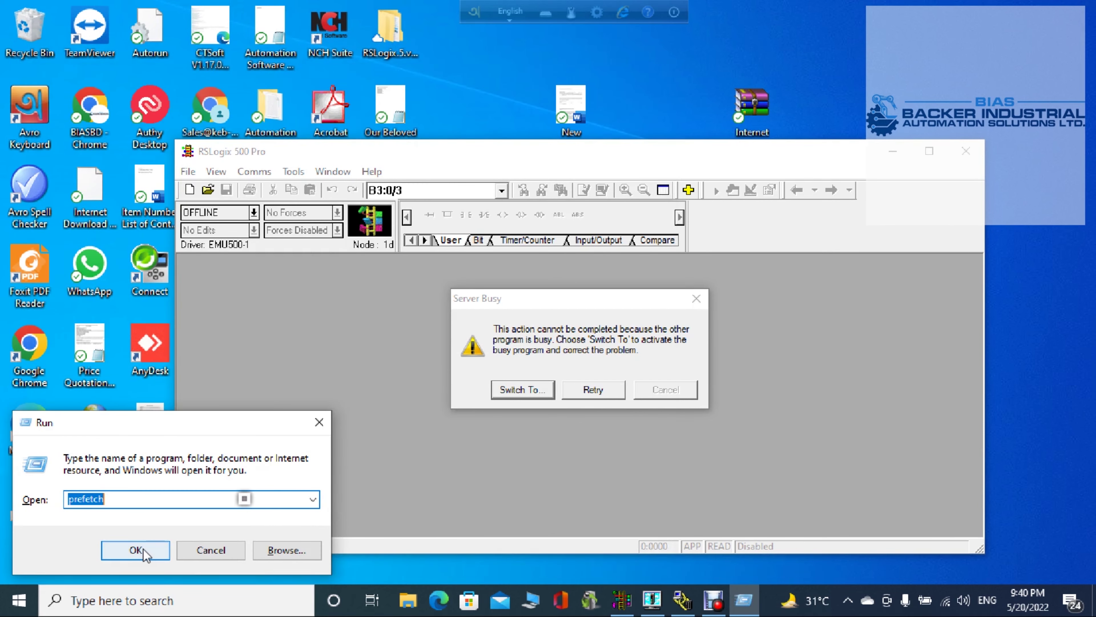
left_click(135, 549)
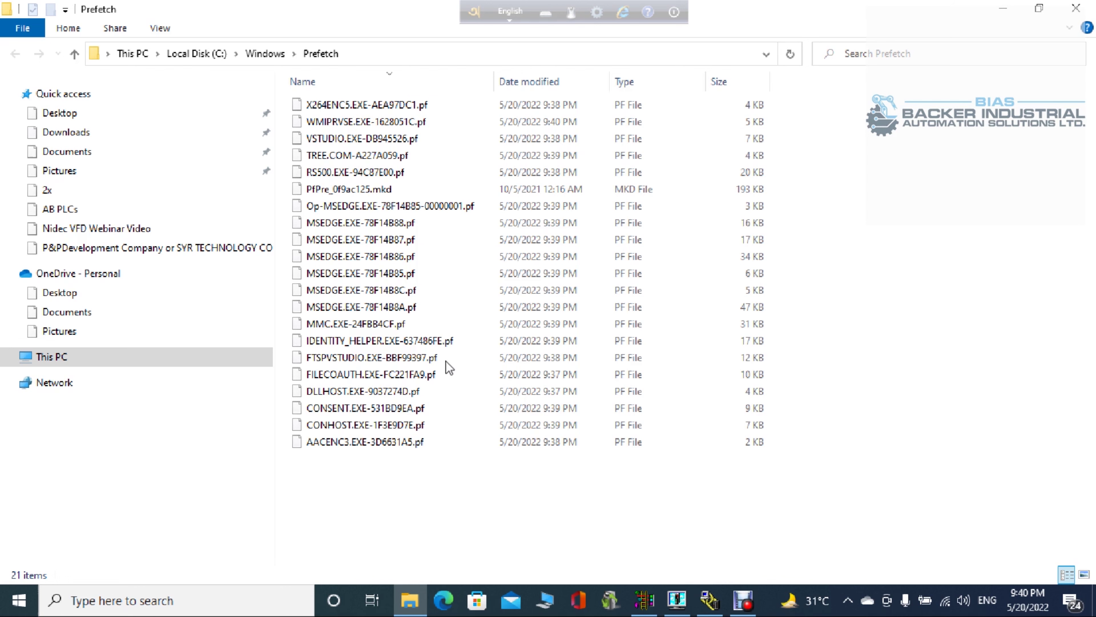
Delete all Prefetch files, skipping the in-use PfPre_0f9ac125.mkd, then close the folder
key("ctrl+a")
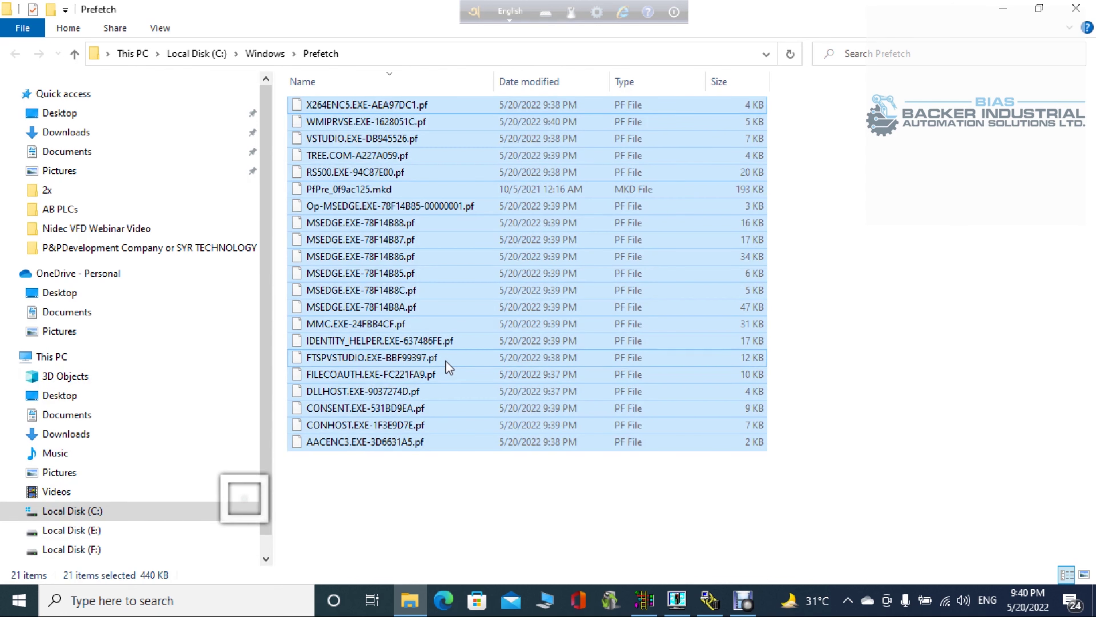
key("Delete")
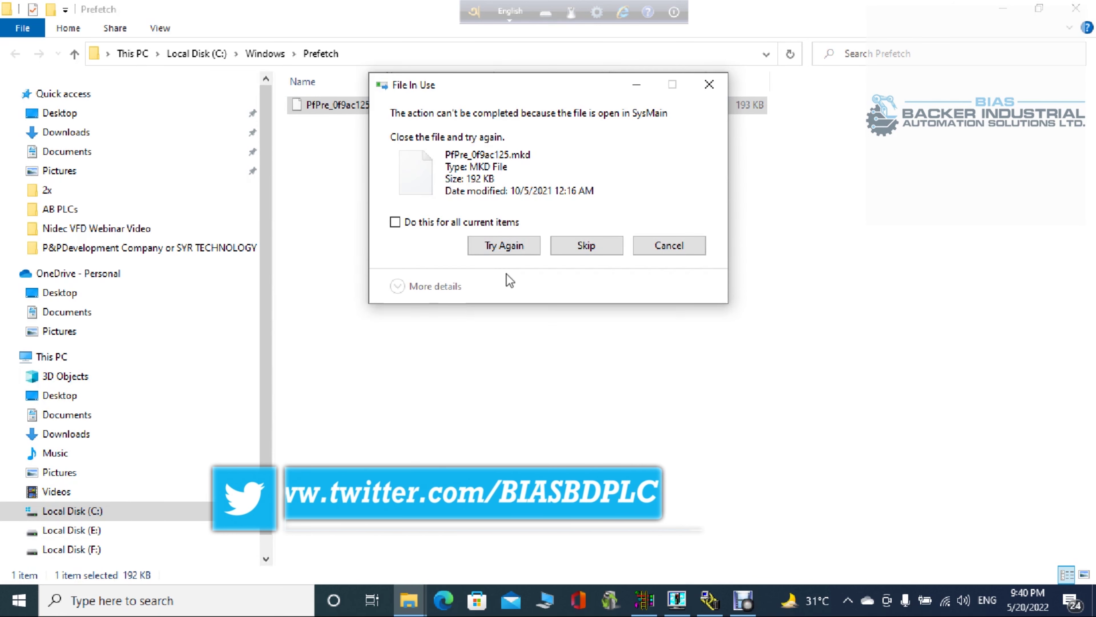
left_click(492, 247)
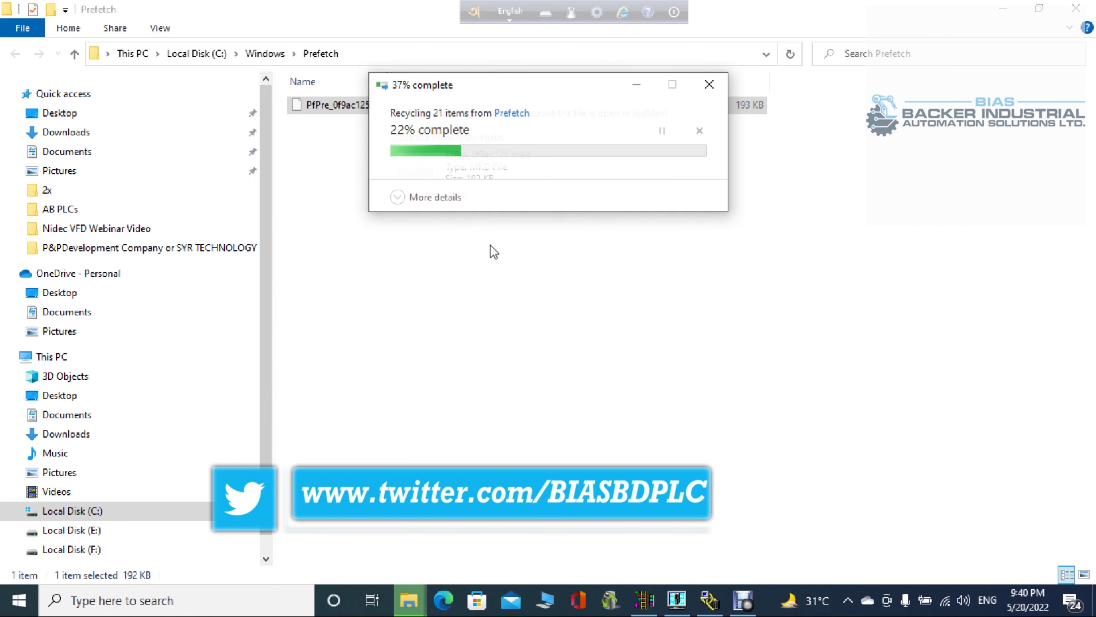
left_click(564, 241)
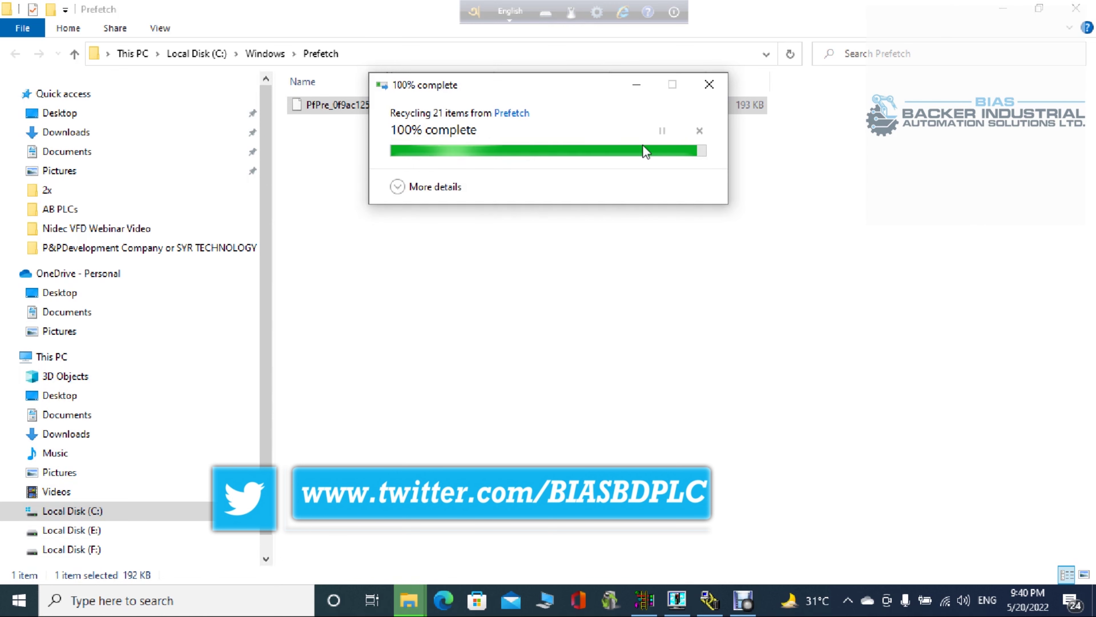
left_click(526, 270)
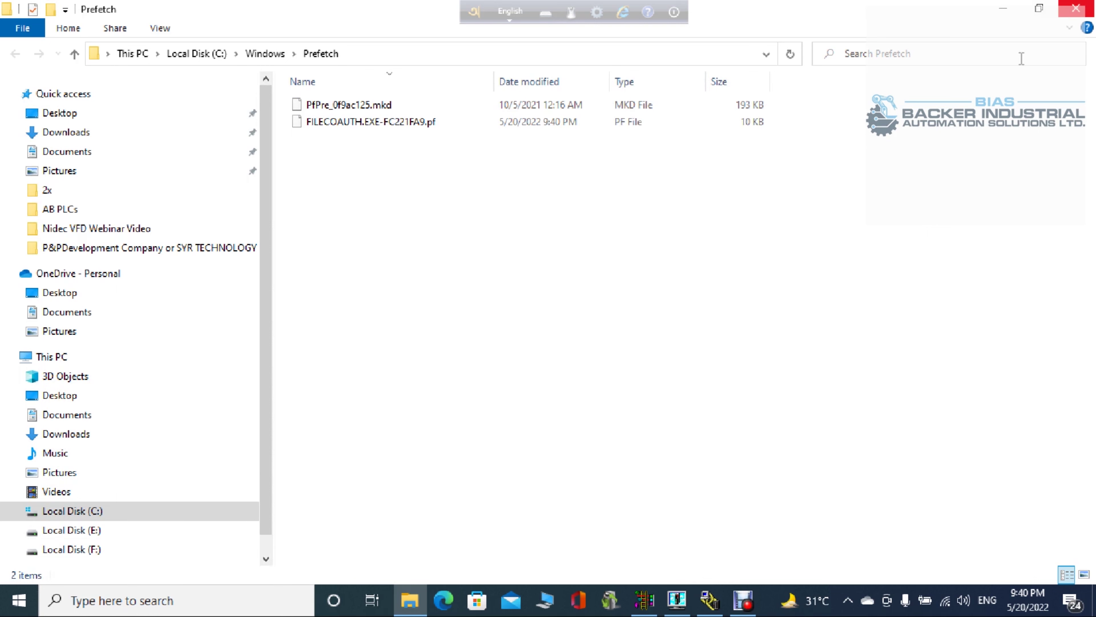
left_click(1076, 9)
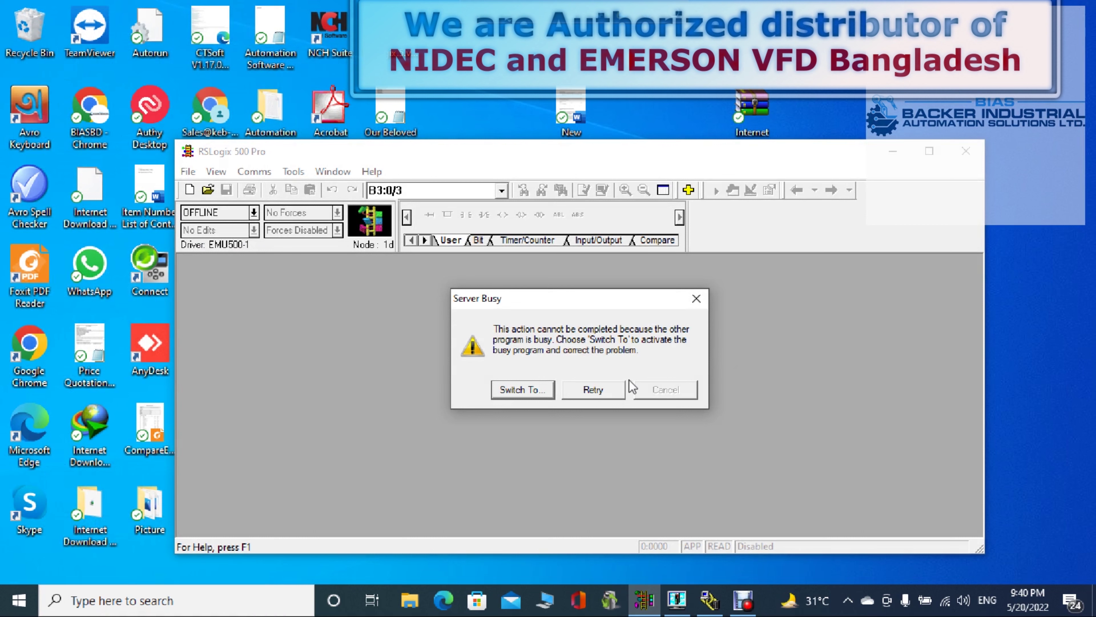
Retry past the Server Busy error, maximize RSLogix 500 Pro, and browse the File menu
left_click(595, 391)
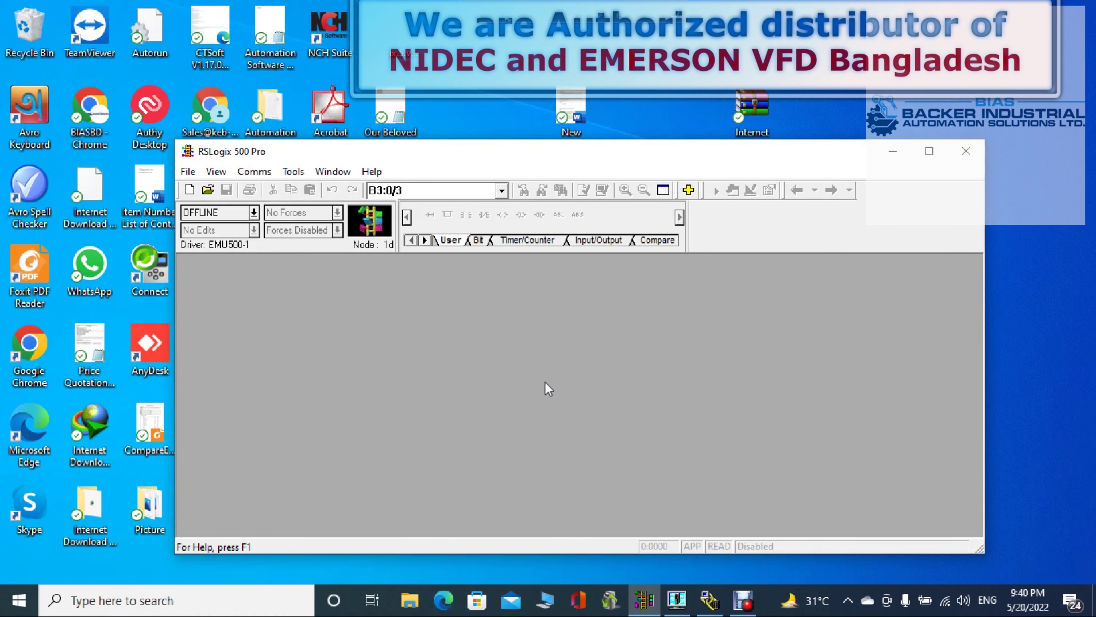
left_click(930, 158)
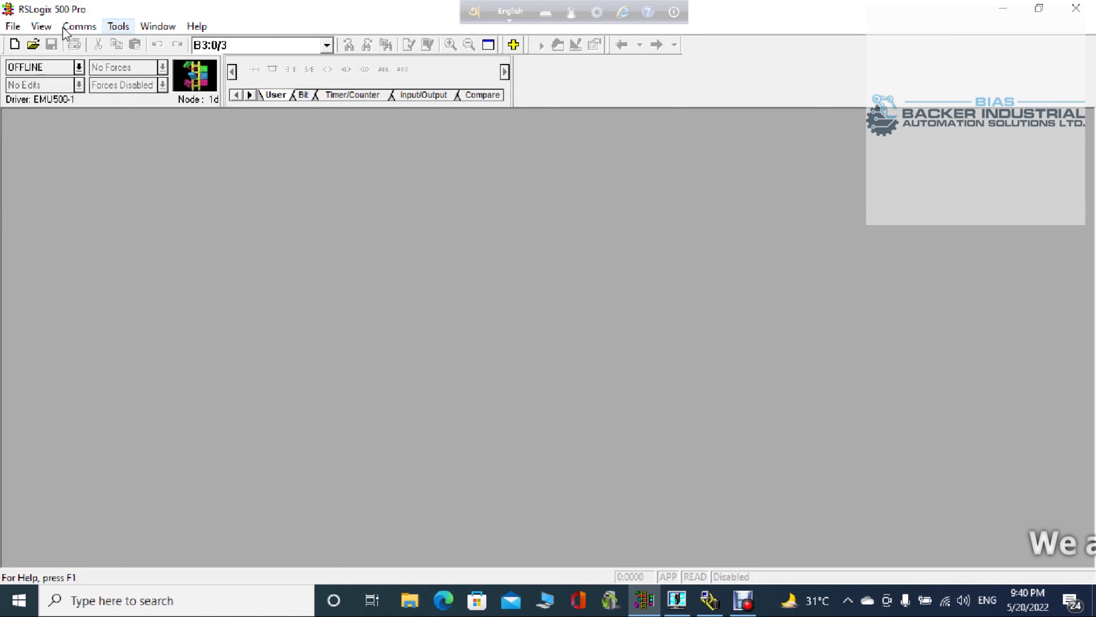
left_click(13, 27)
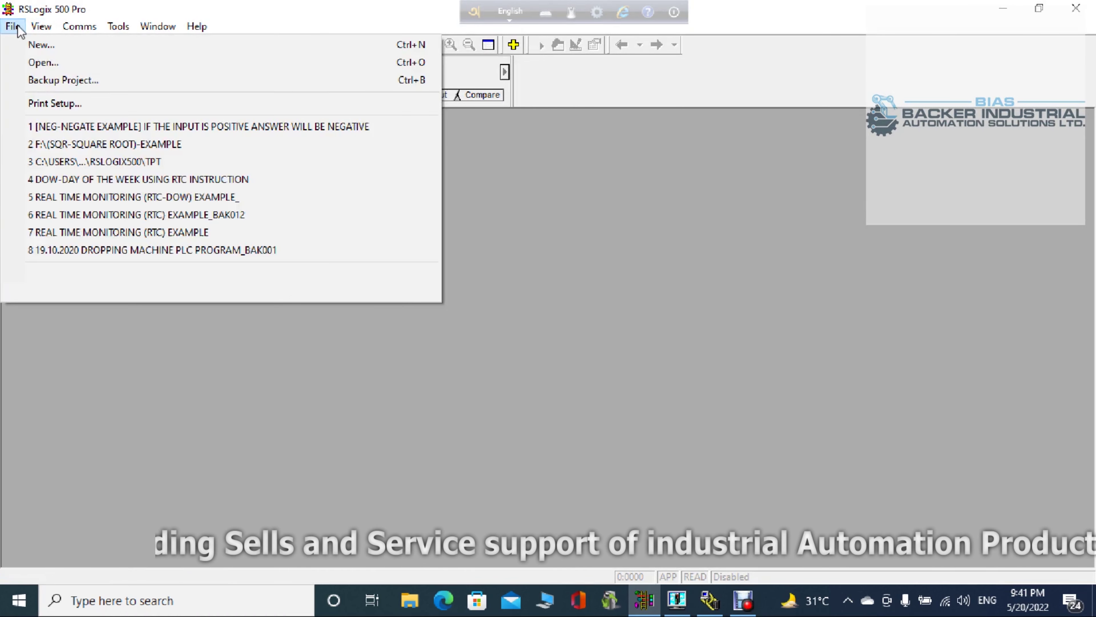
mouse_move(47, 28)
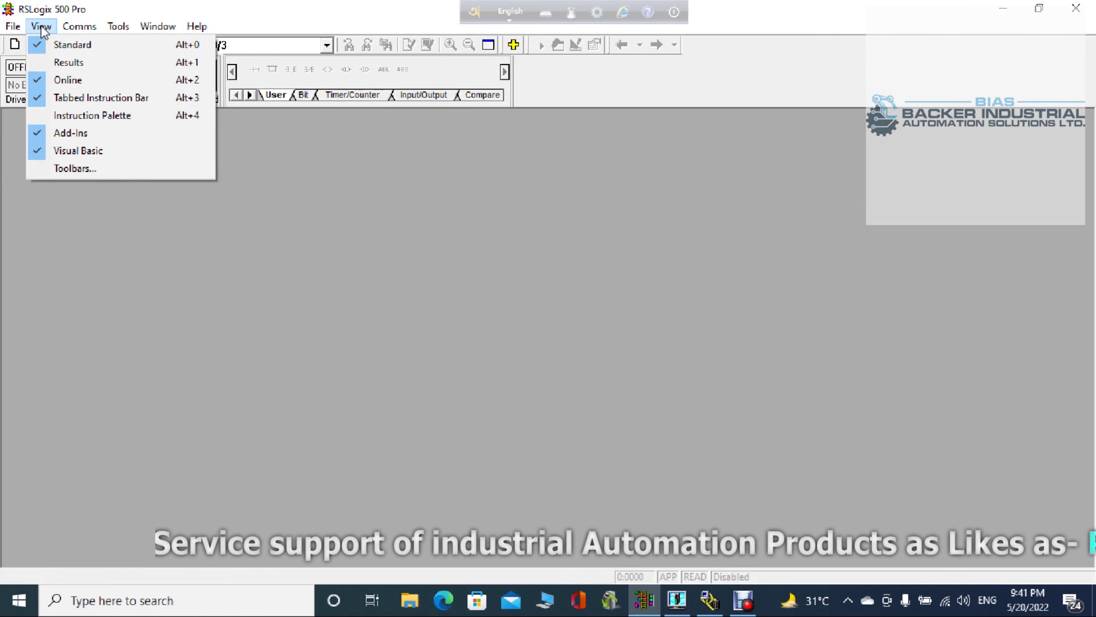
mouse_move(118, 34)
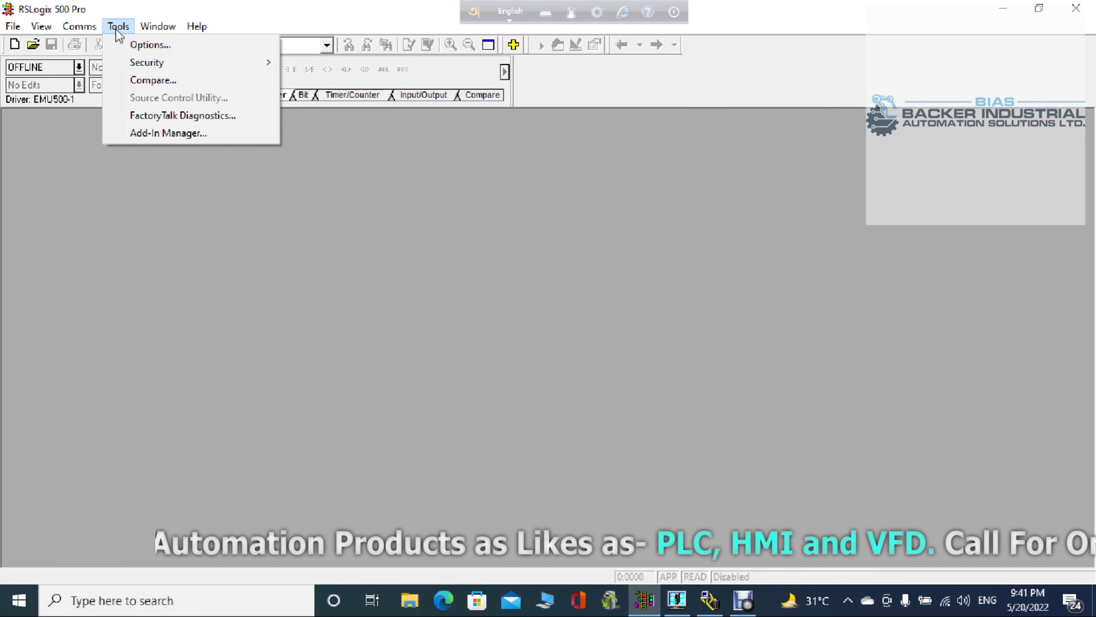
mouse_move(193, 31)
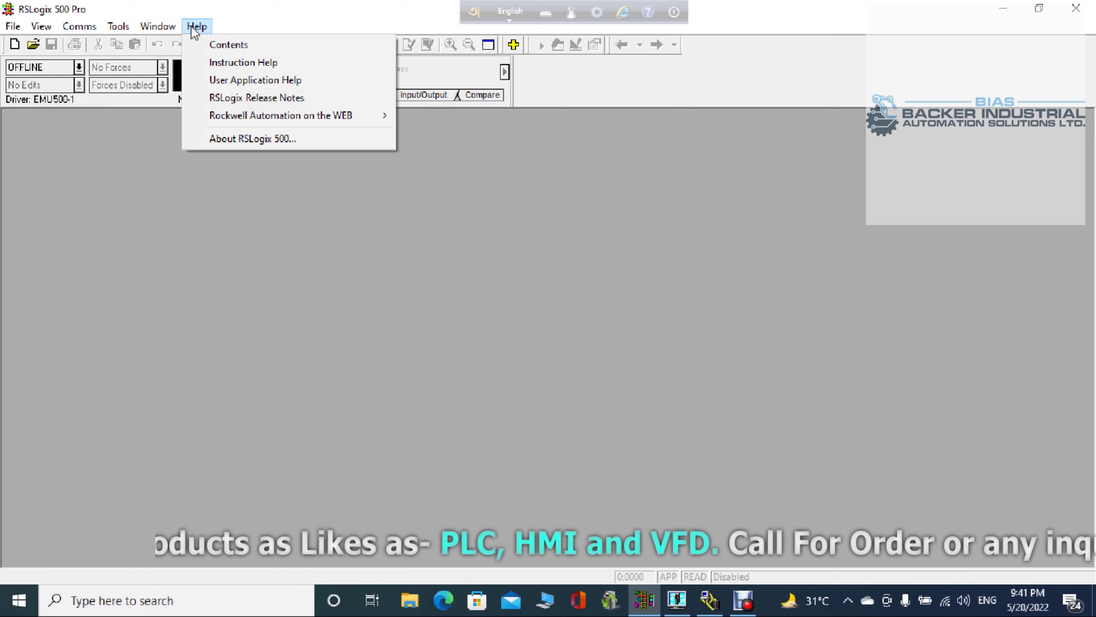
mouse_move(11, 37)
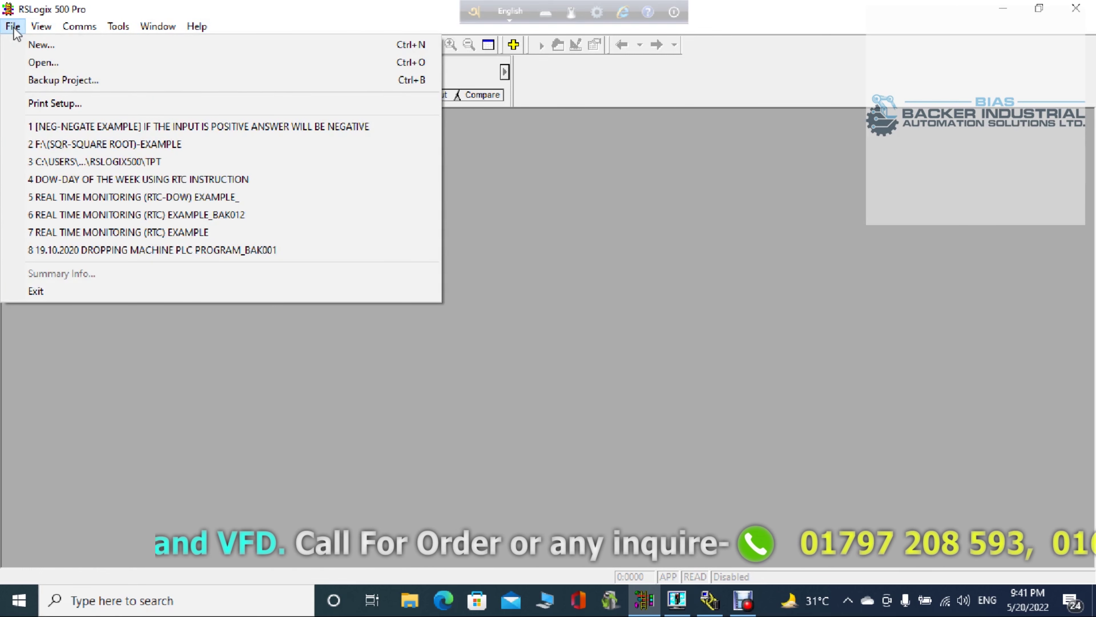
Create a new project for a Bul.1766 MicroLogix 1400 Series A processor
left_click(36, 47)
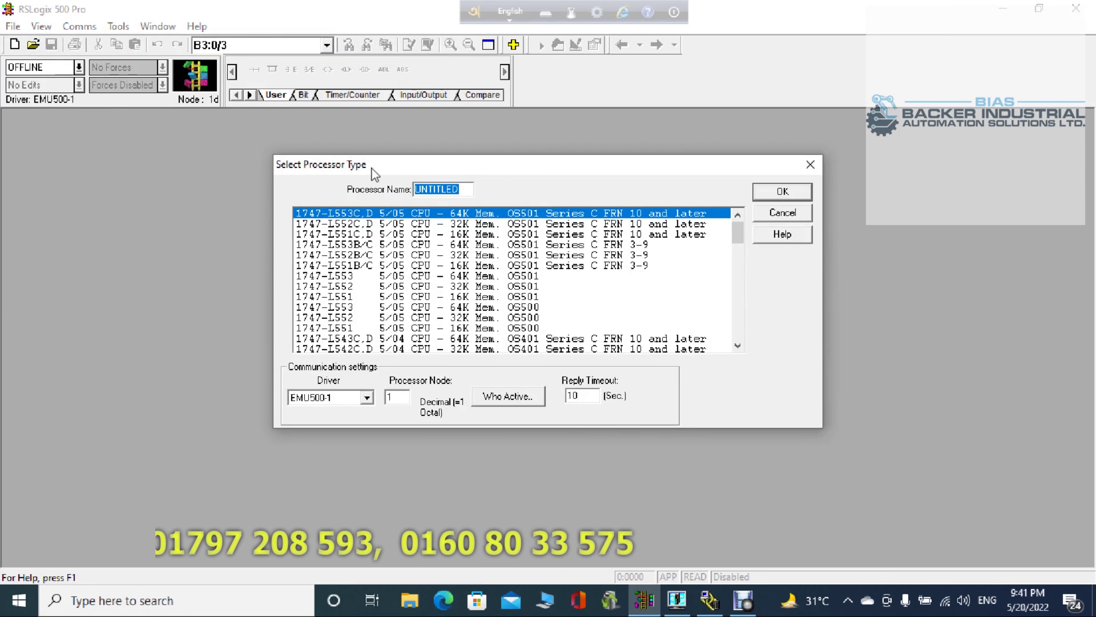
left_click_drag(740, 240, 741, 290)
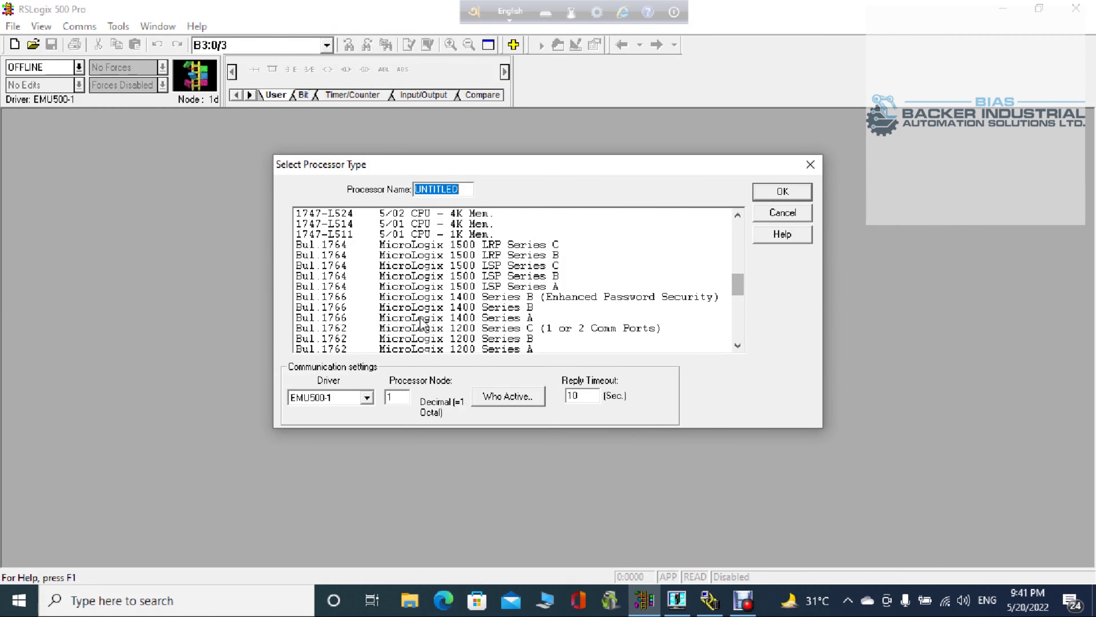
left_click(384, 320)
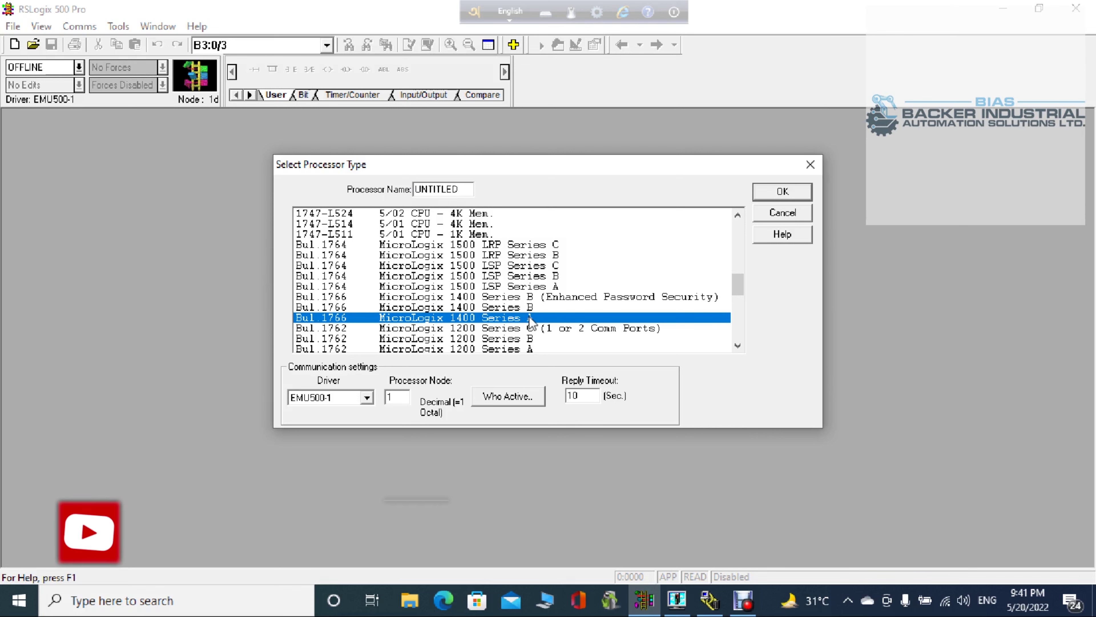
left_click(780, 195)
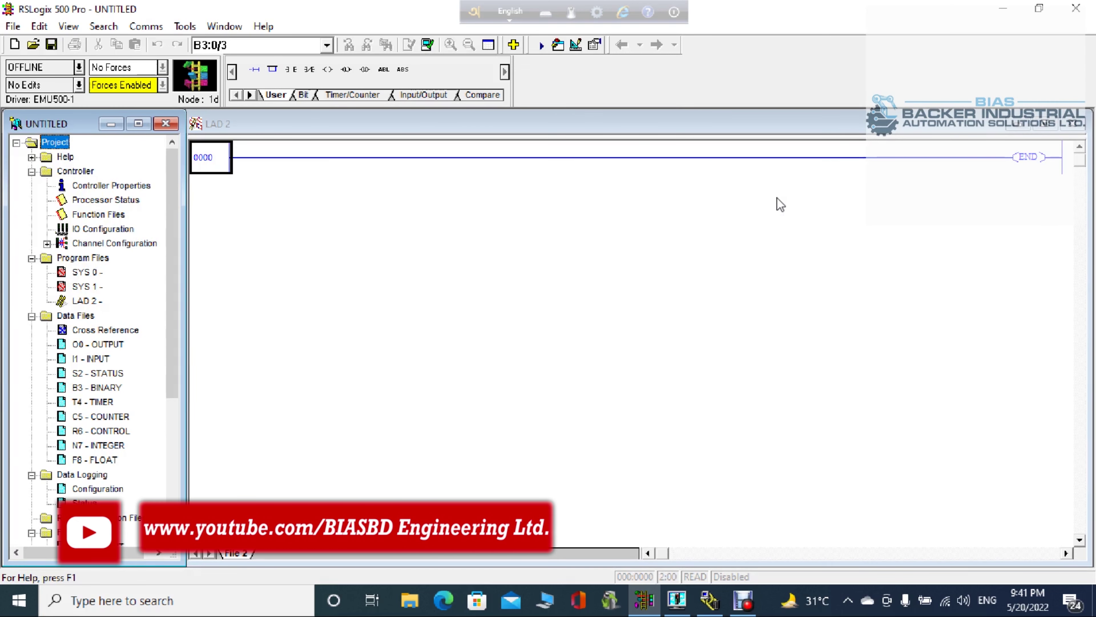
Add an XIC normally-open contact and an OTE output coil to rung 0000
left_click(214, 161)
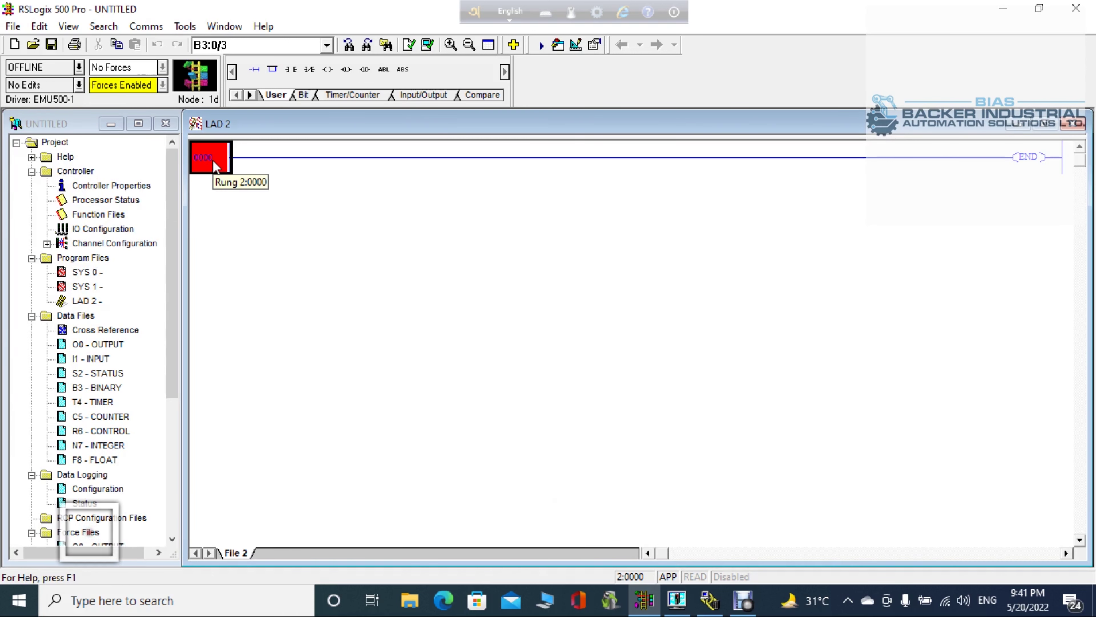
left_click(291, 70)
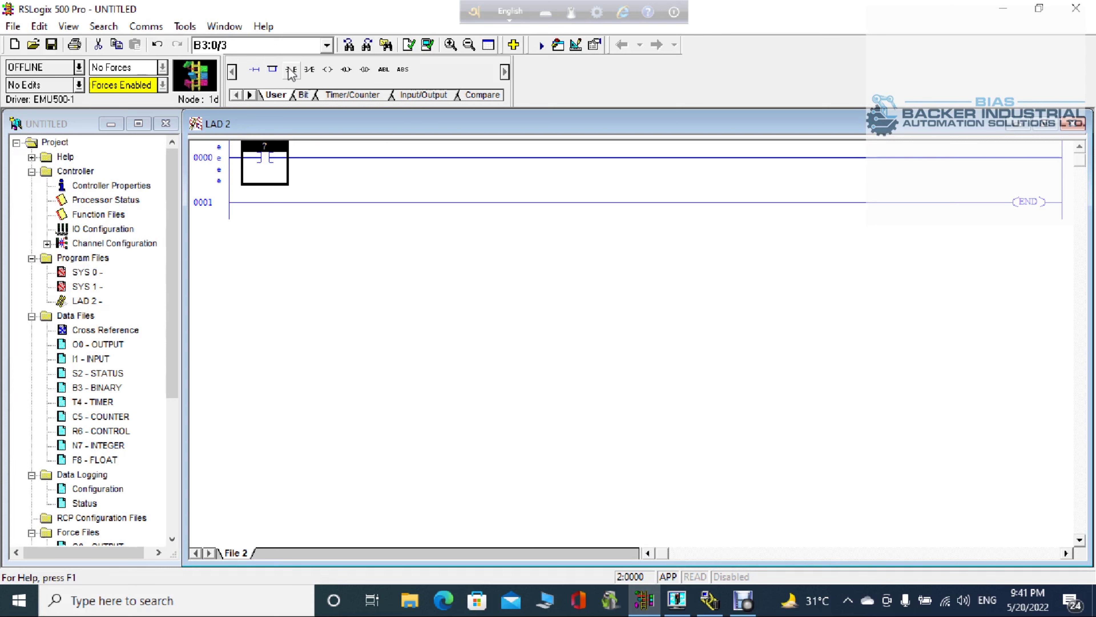
left_click(335, 73)
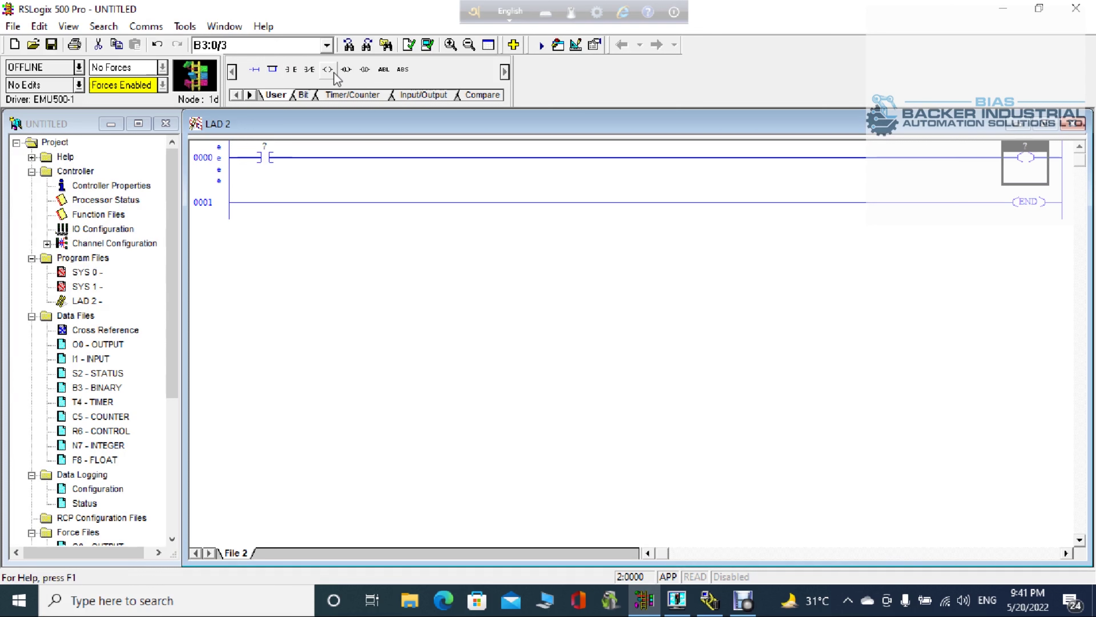